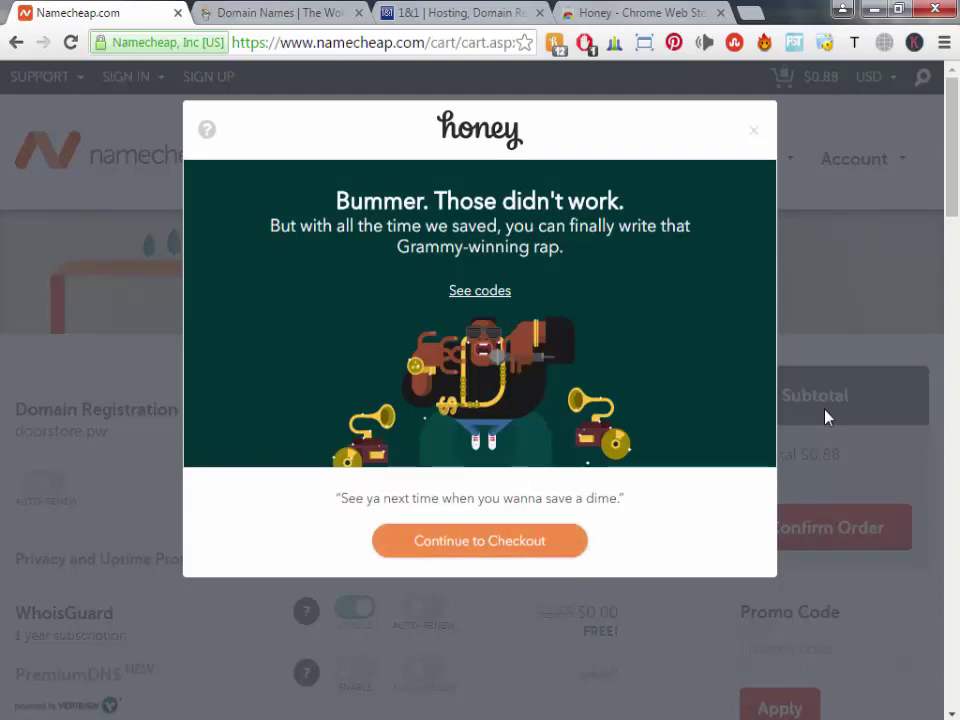
Close the failed-coupon Honey result, check the $0.88 cart, and switch to the GoDaddy tab.
left_click(826, 417)
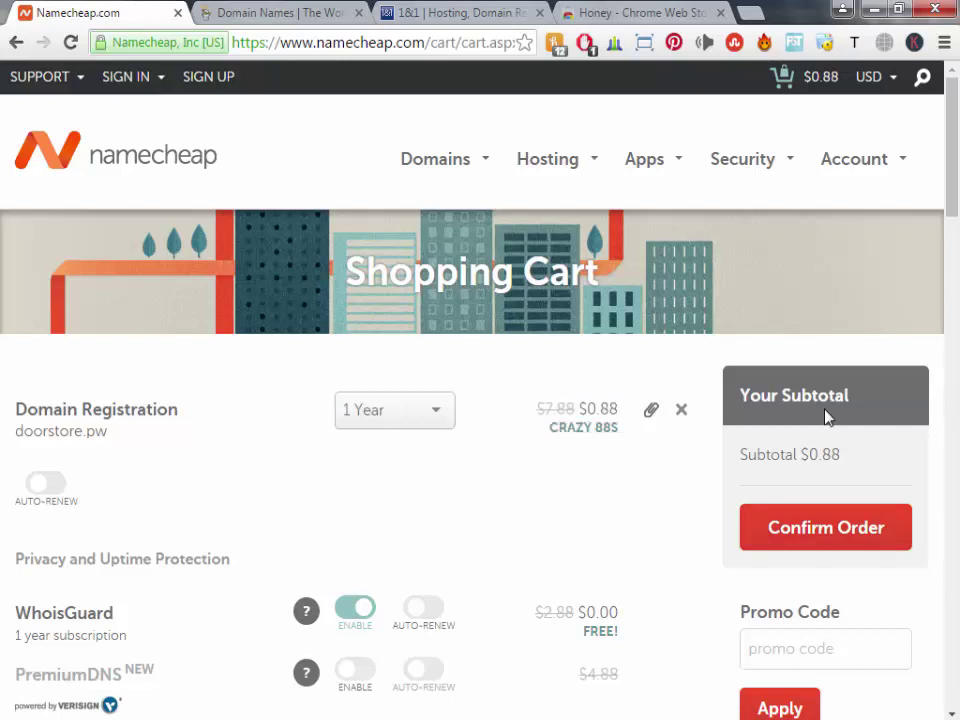
scroll(826, 417, "down", 3)
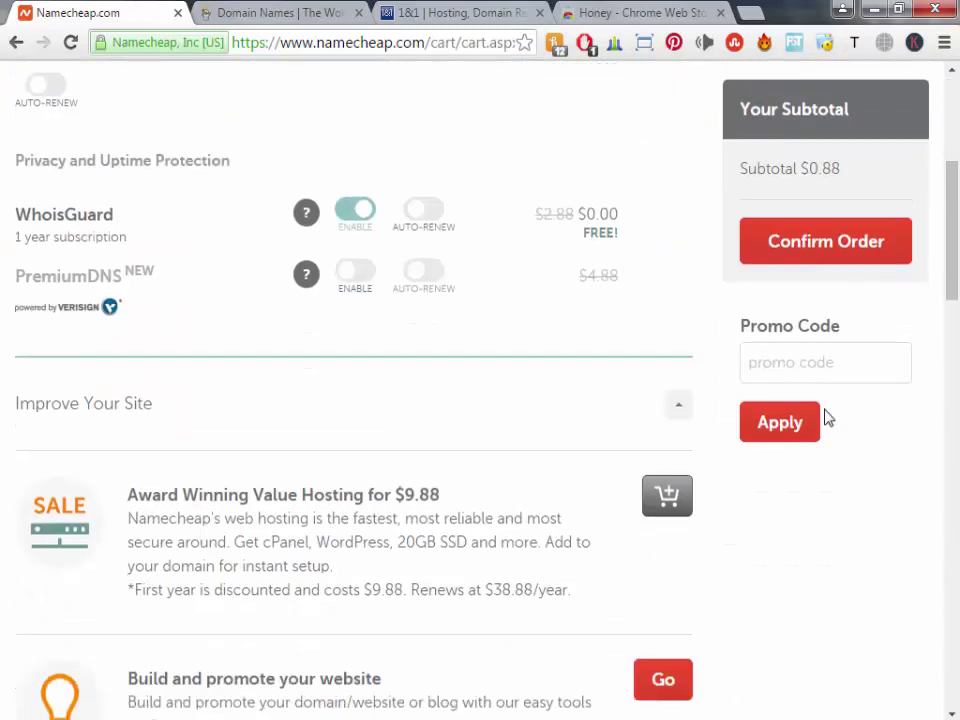
key("ctrl+Tab")
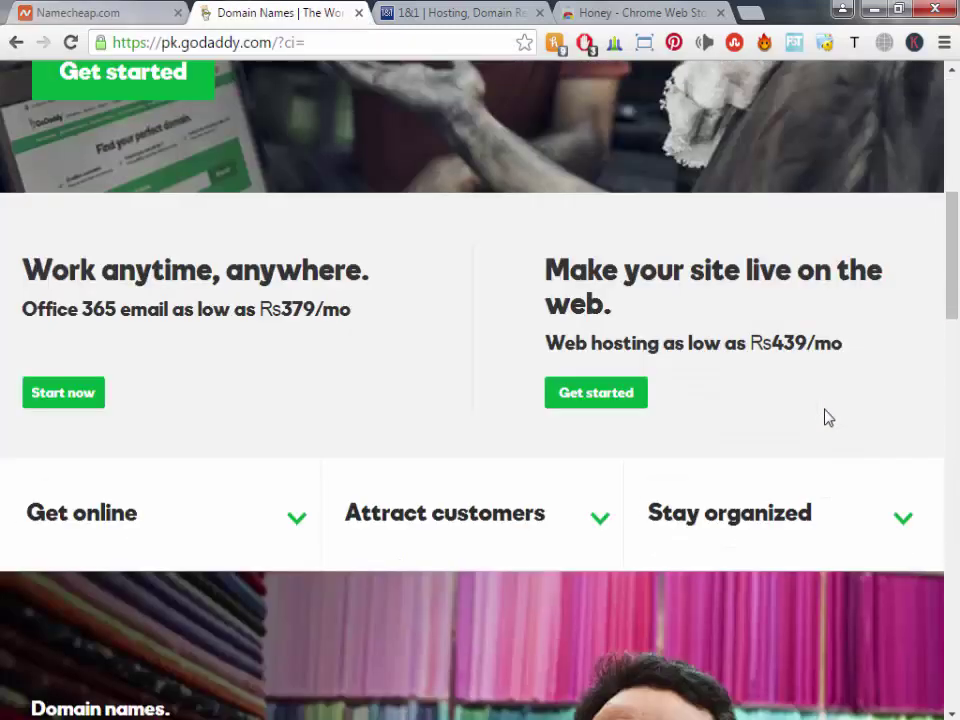
Browse GoDaddy's email and hosting offers, then go back to the Namecheap cart tab.
scroll(826, 417, "up", 5)
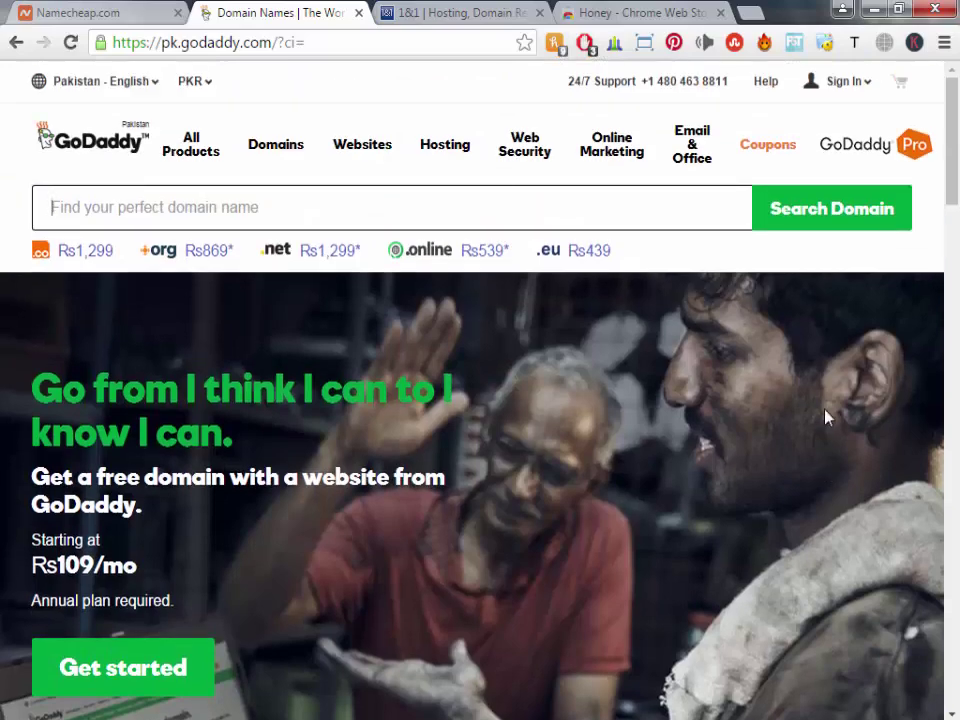
scroll(826, 417, "down", 6)
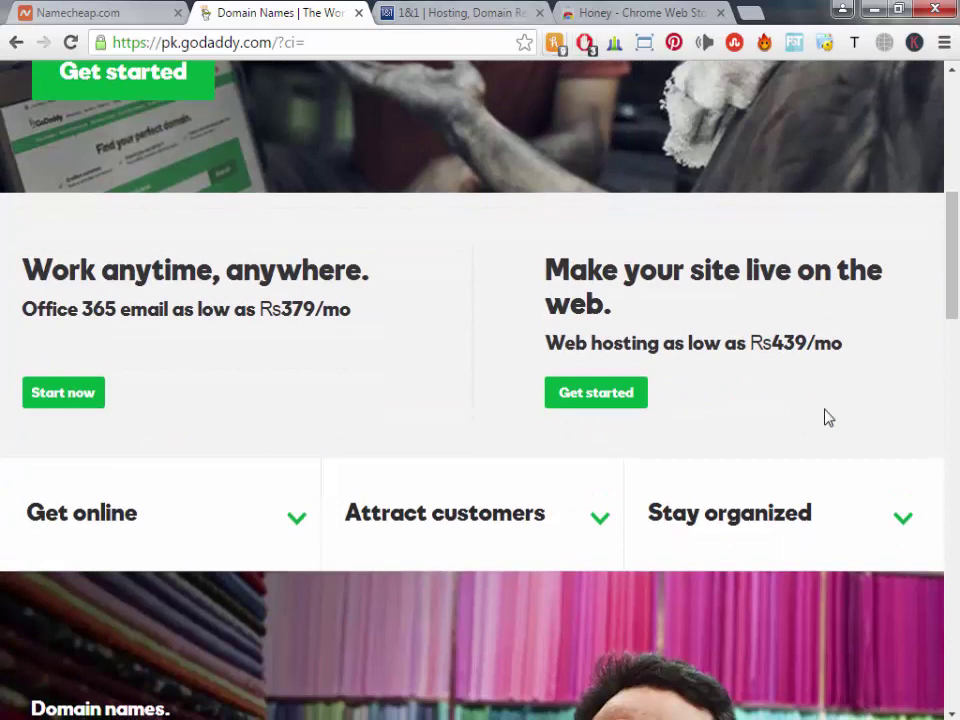
key("ctrl+shift+Tab")
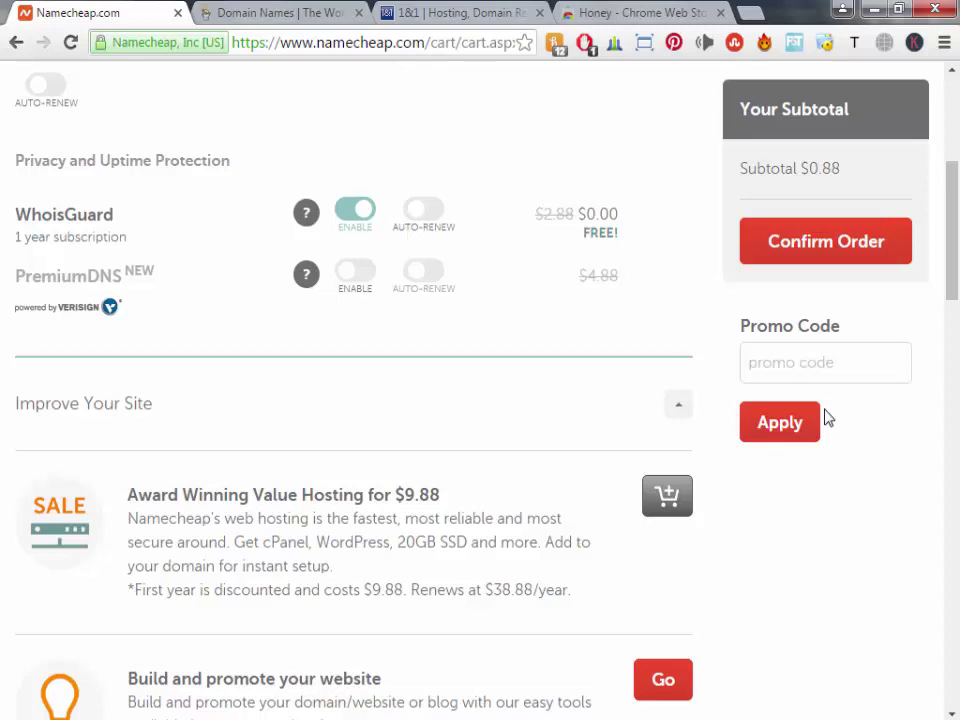
Confirm the order and sign in to Namecheap with the account username and password.
key("Return")
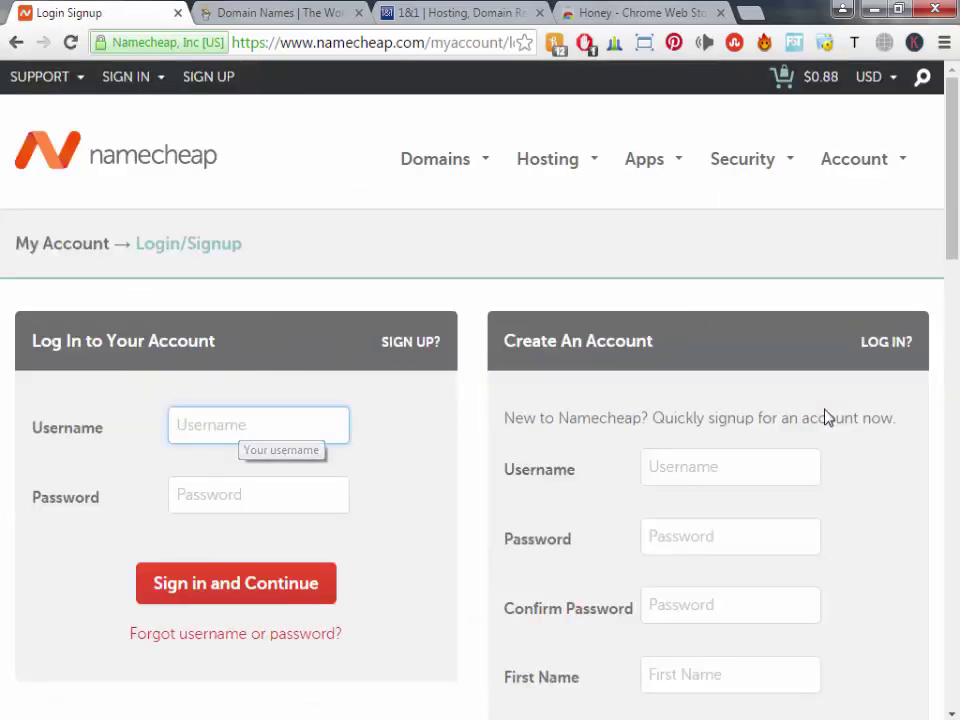
key("Tab")
key("Tab")
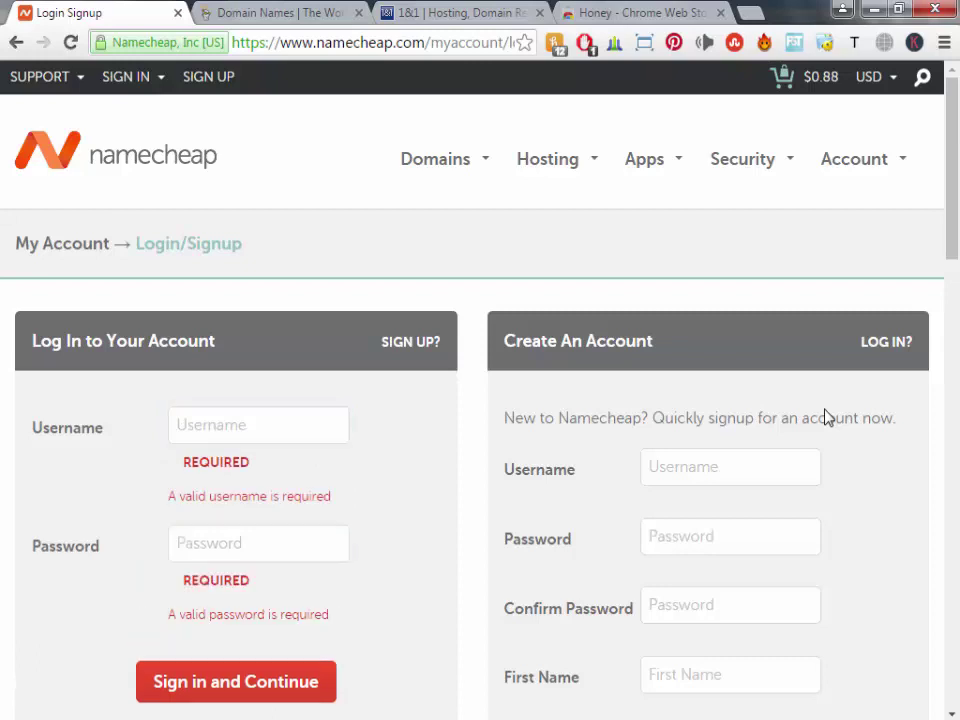
scroll(826, 418, "down", 1)
key("Tab")
key("Tab")
scroll(826, 418, "down", 2)
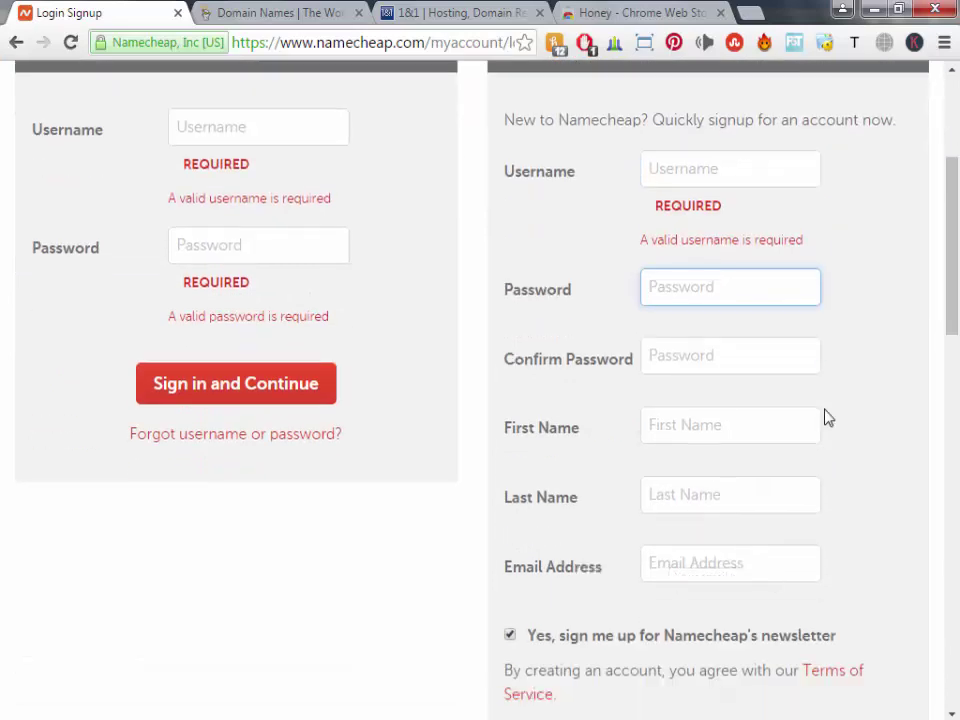
scroll(826, 418, "down", 2)
left_click(826, 418)
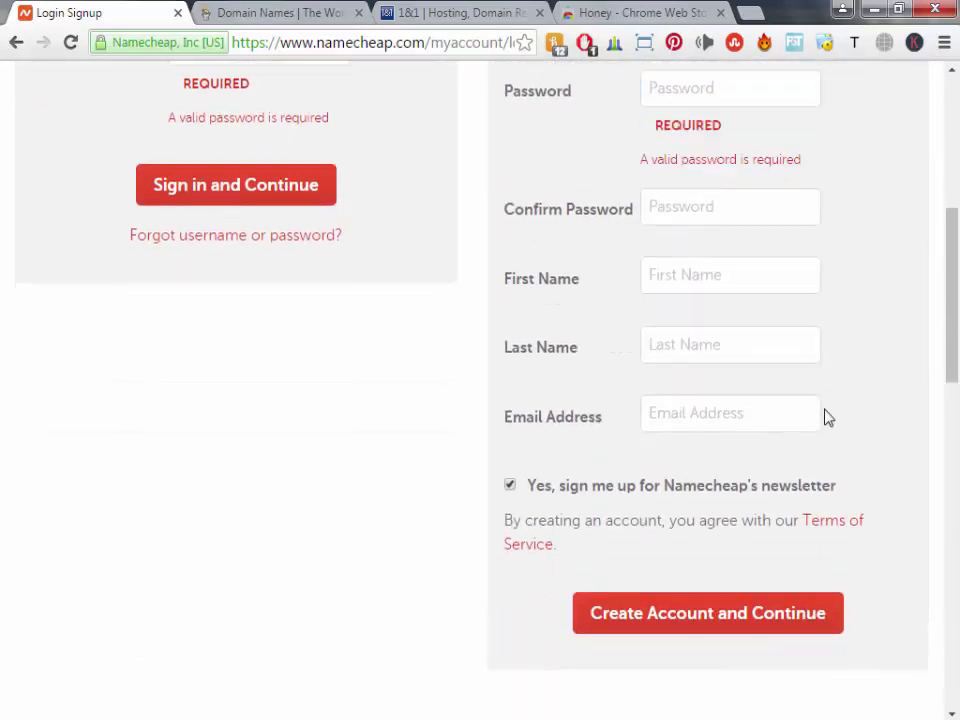
scroll(826, 418, "up", 1)
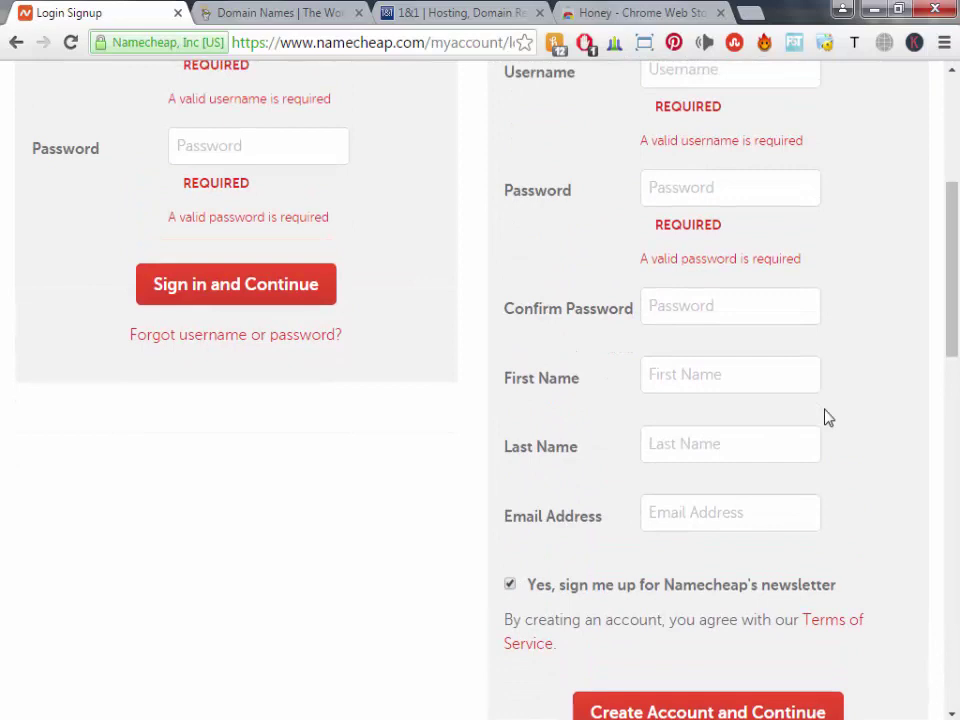
scroll(826, 418, "up", 1)
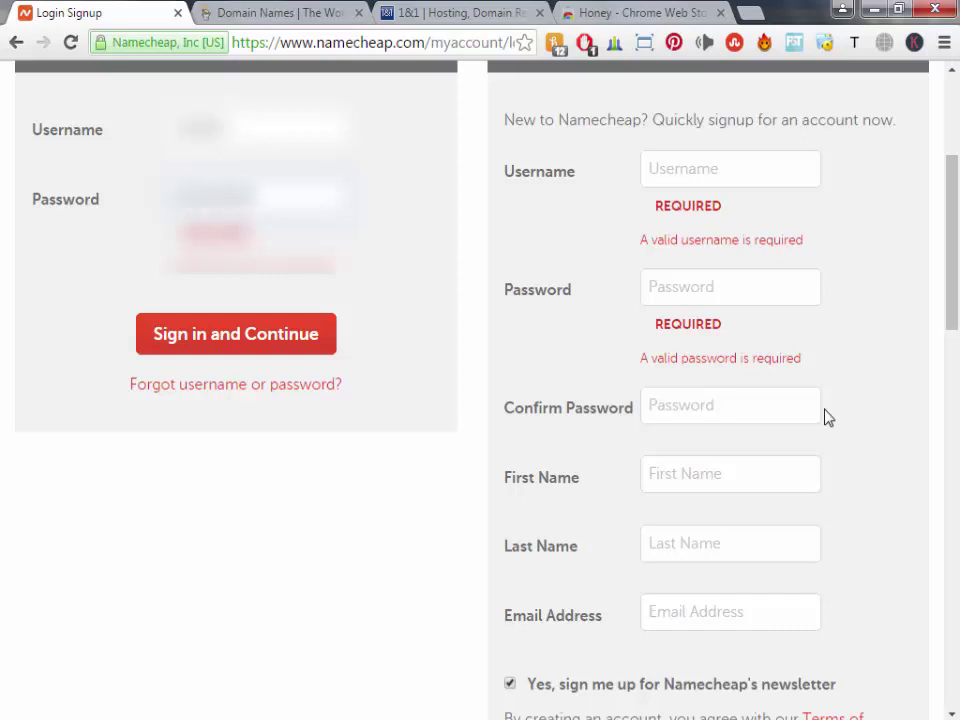
key("Return")
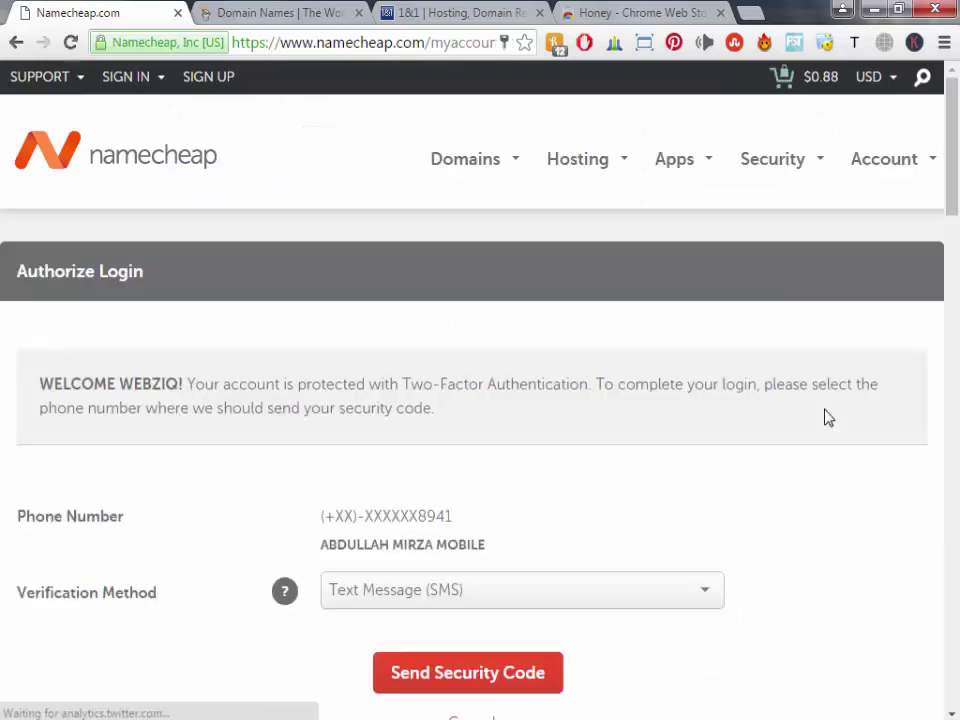
scroll(828, 417, "down", 2)
Request the SMS security code and enter the texted code to complete two-factor login.
key("Return")
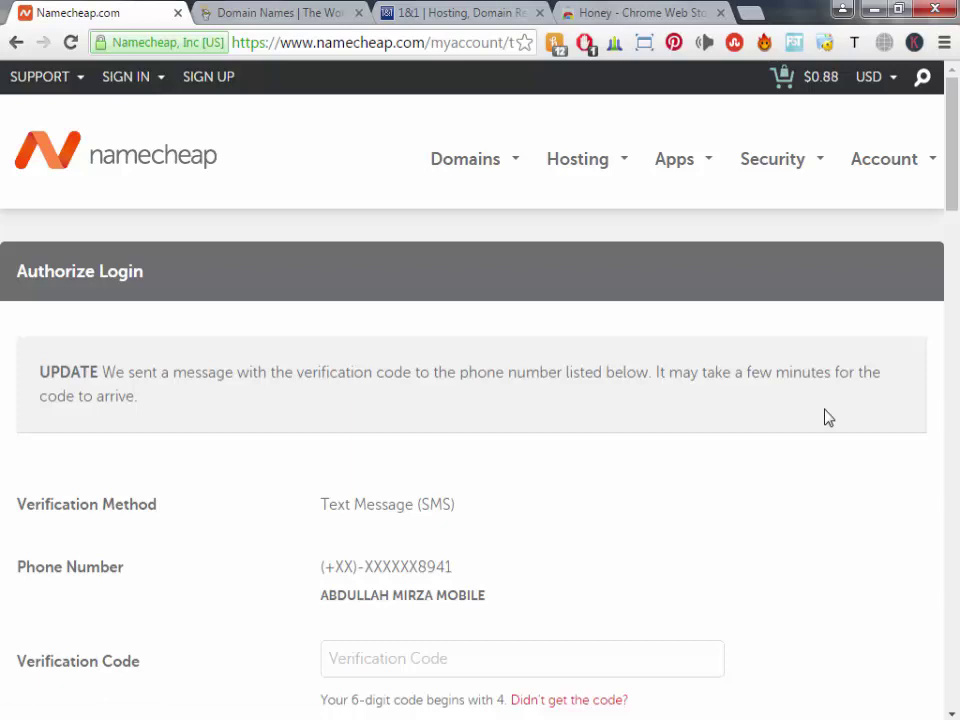
key("Tab")
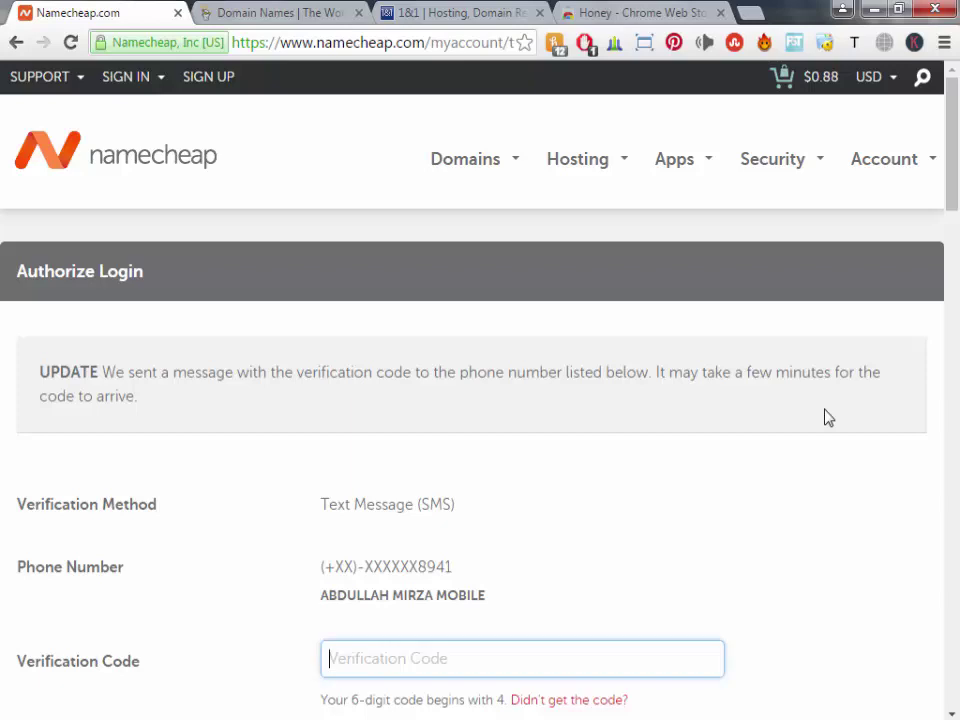
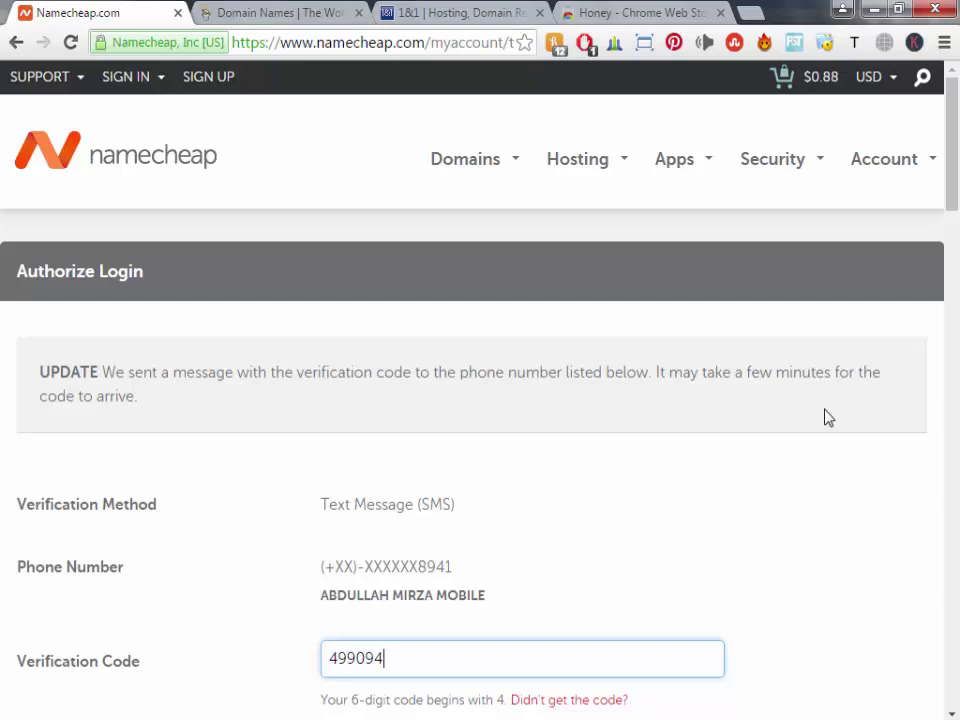
key("Return")
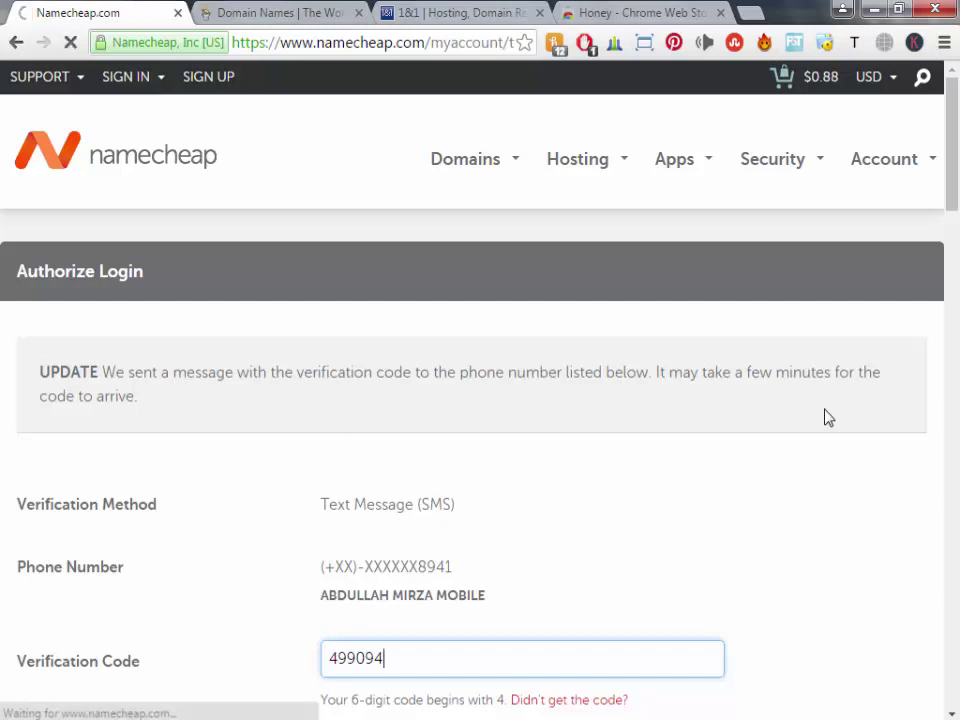
scroll(828, 417, "down", 2)
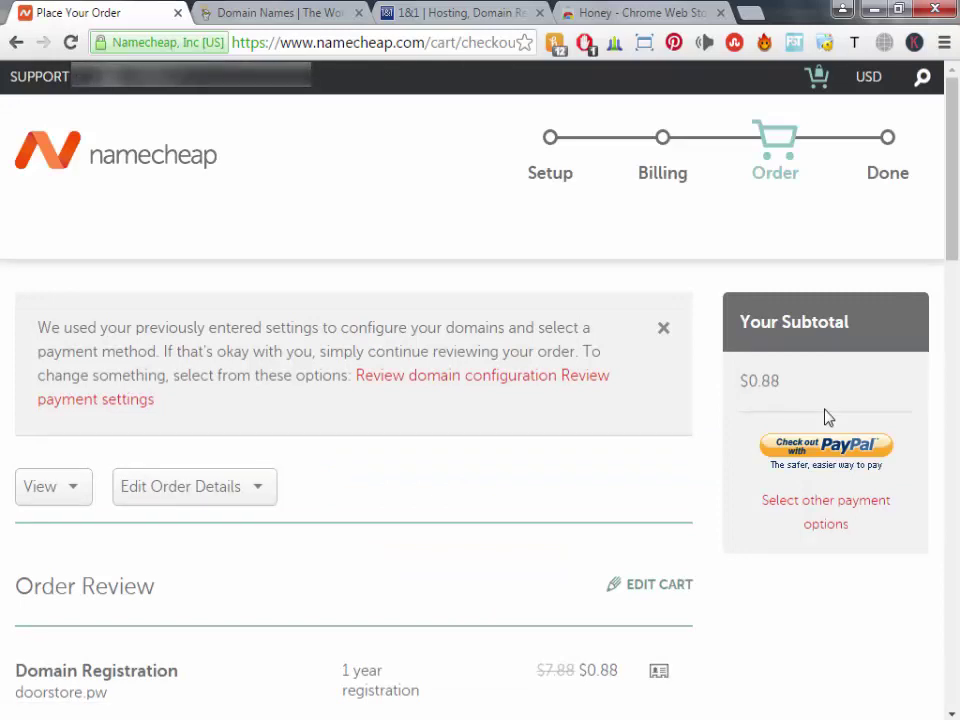
Scroll through the doorstore.pw order review to reach the payment options.
scroll(826, 417, "down", 6)
scroll(826, 417, "up", 2)
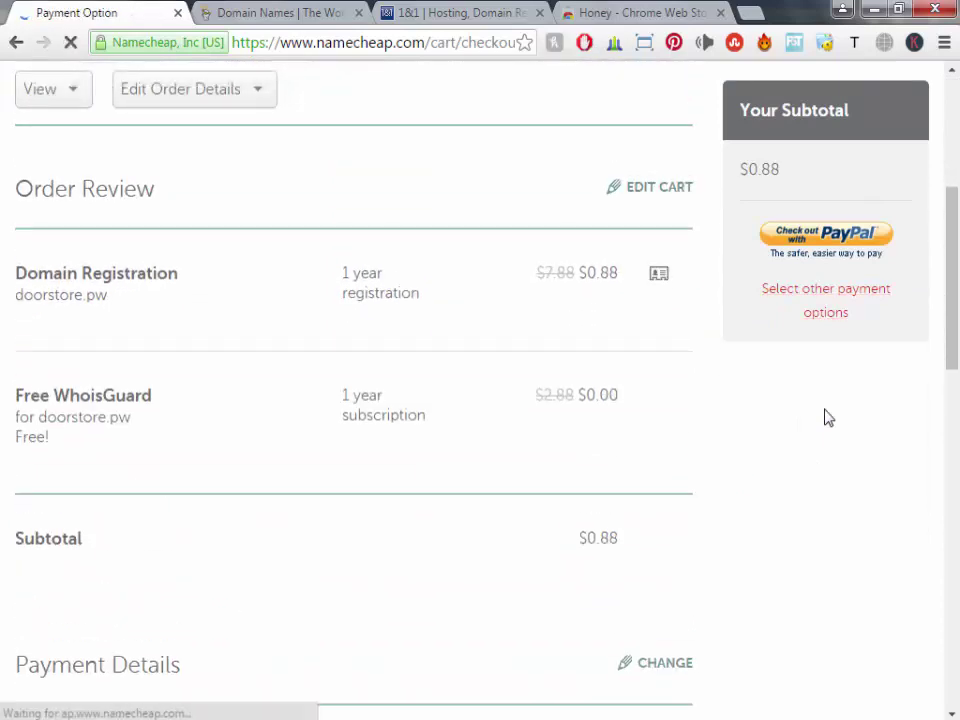
scroll(826, 417, "down", 2)
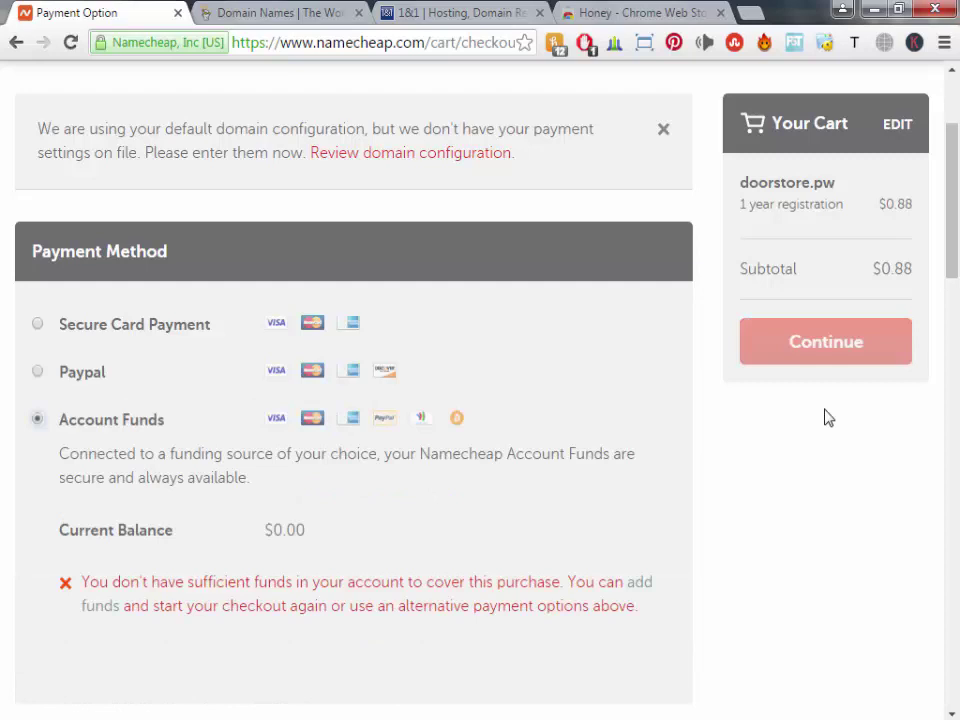
Switch the payment method from Account Funds to PayPal for the $0.88 order.
key("Down")
scroll(828, 418, "down", 1)
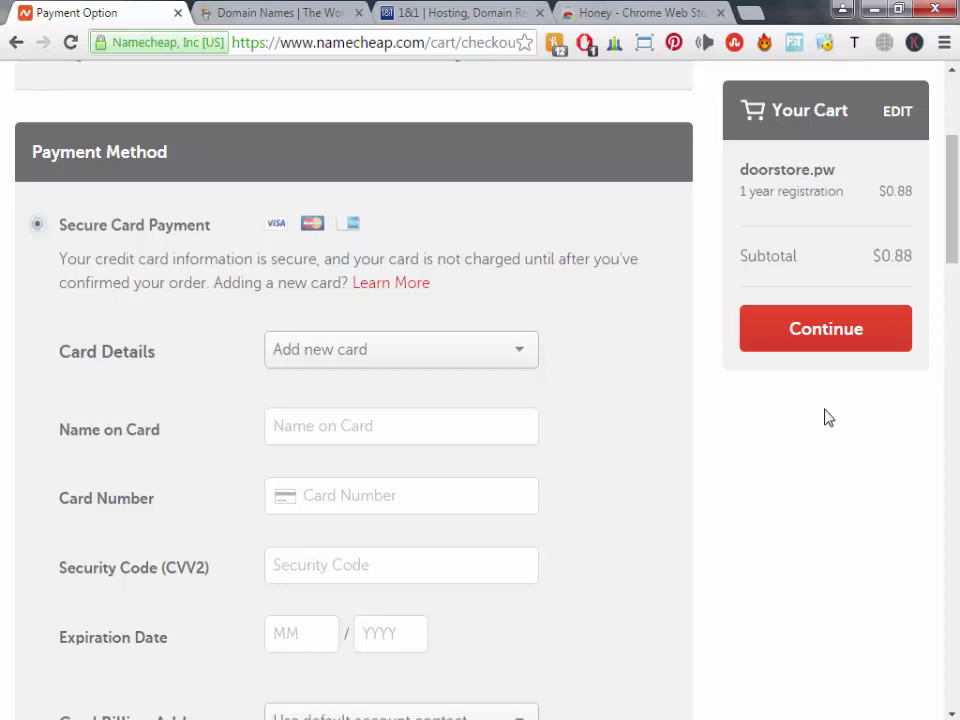
scroll(828, 418, "down", 3)
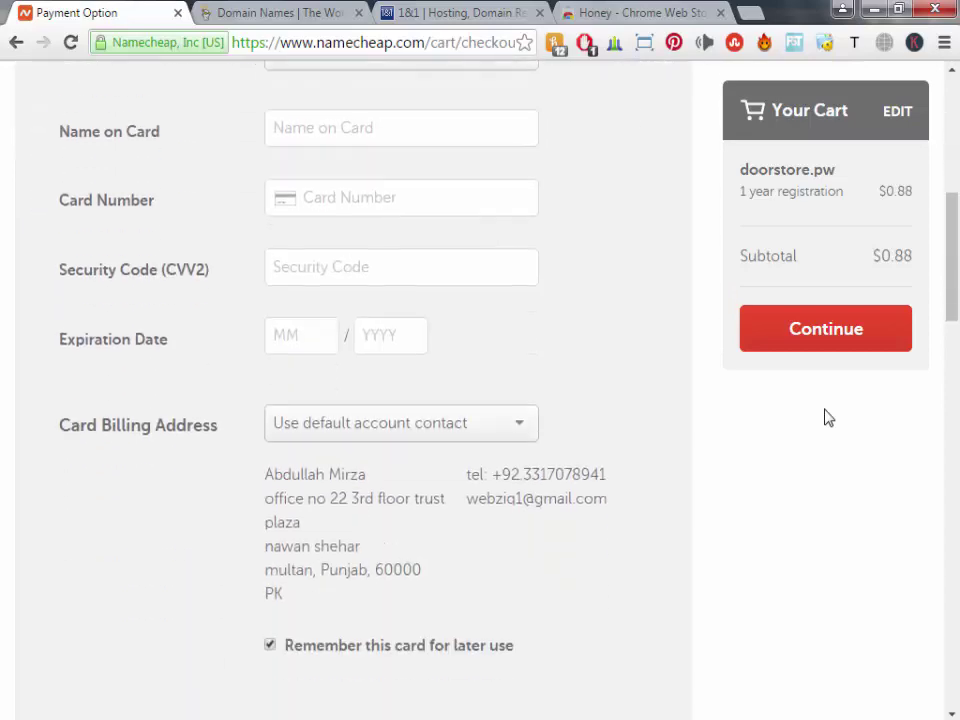
scroll(828, 418, "up", 2)
scroll(828, 418, "down", 7)
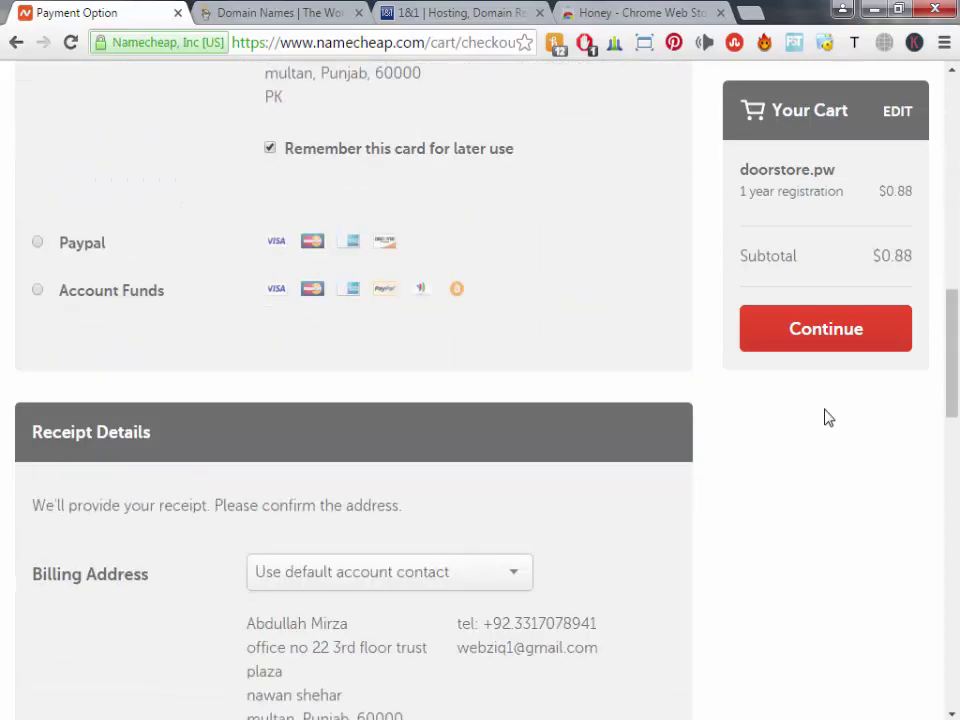
scroll(828, 418, "down", 7)
scroll(828, 418, "up", 6)
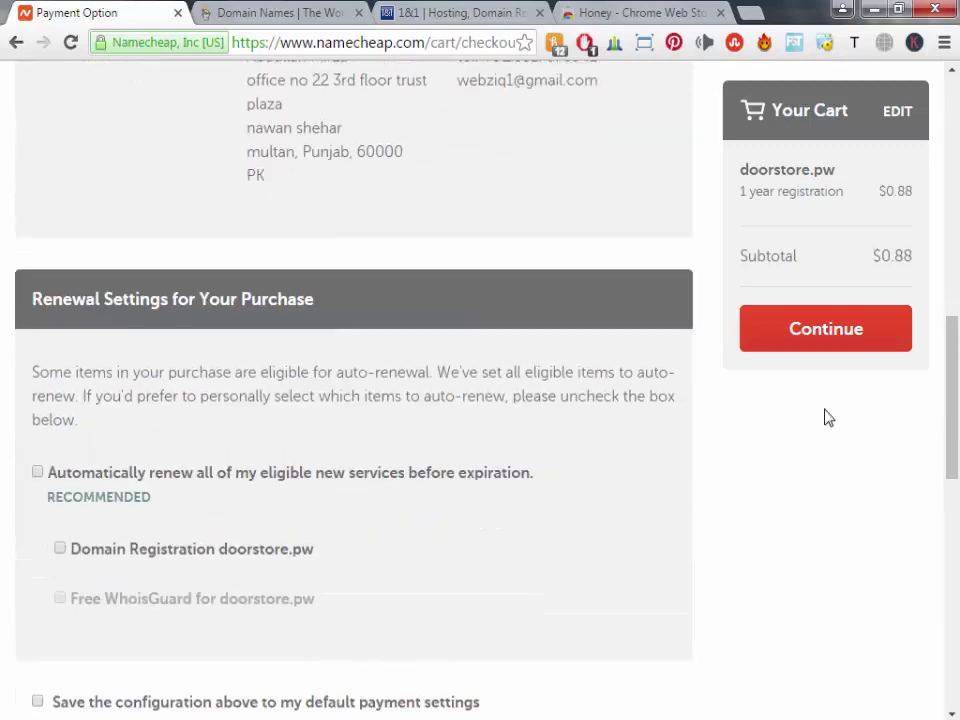
scroll(828, 418, "up", 1)
scroll(828, 418, "up", 1)
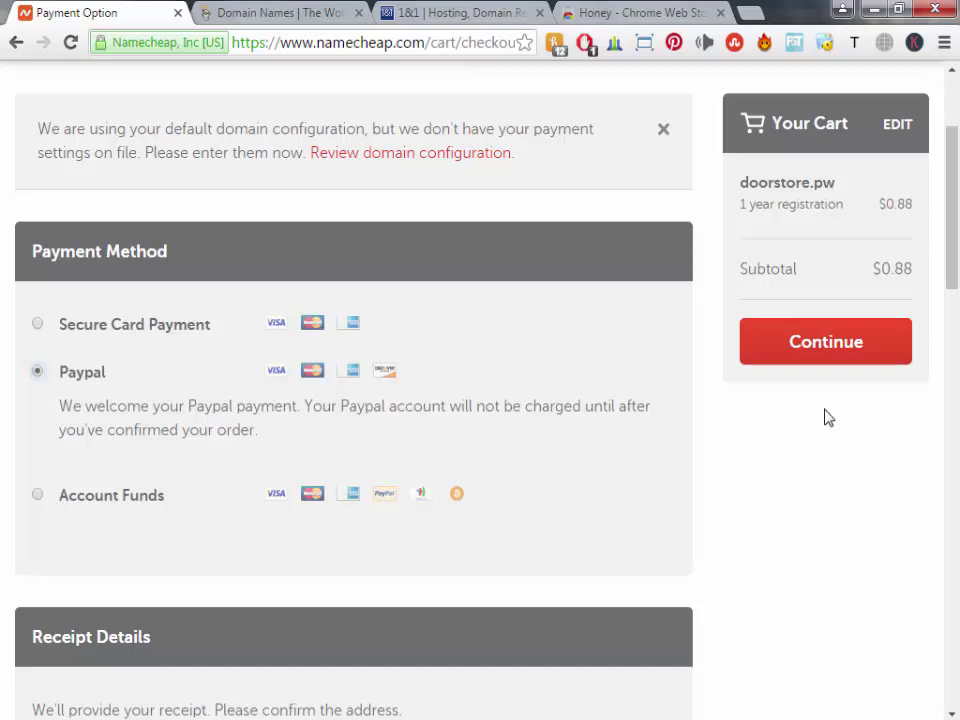
scroll(826, 418, "up", 2)
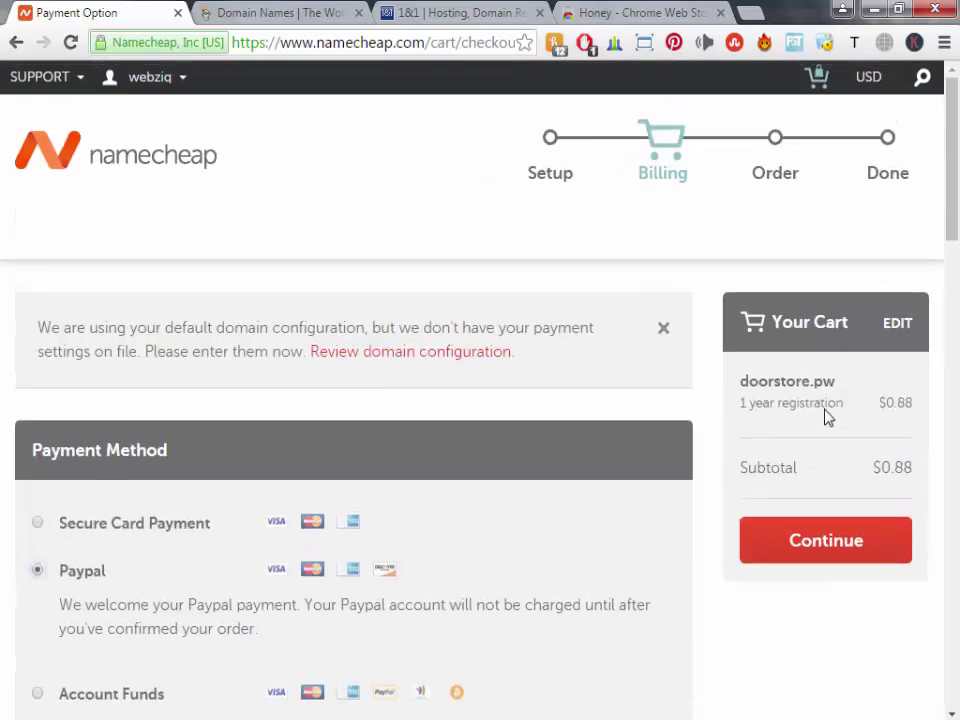